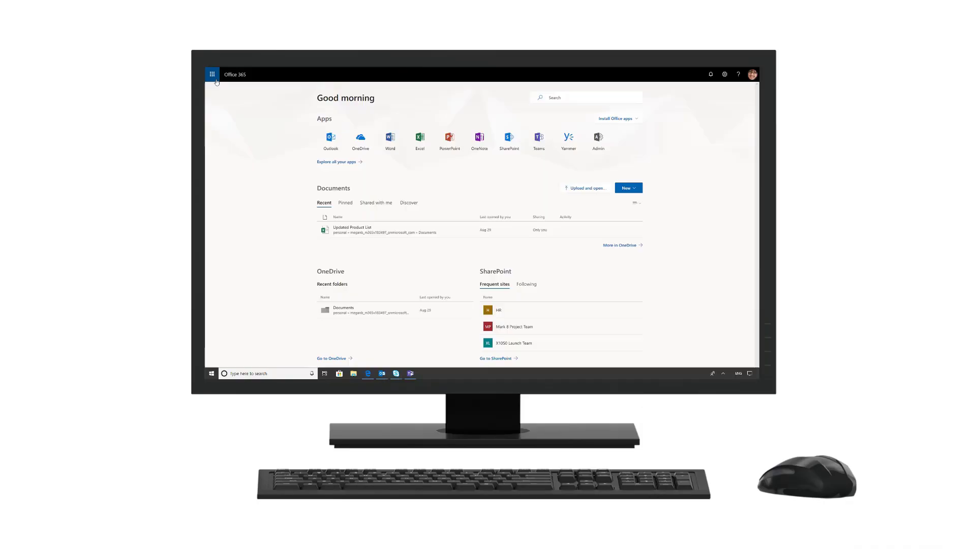
- Go from the app launcher through the Microsoft 365 admin center to the Security & Compliance Center
left_click(215, 80)
left_click(265, 168)
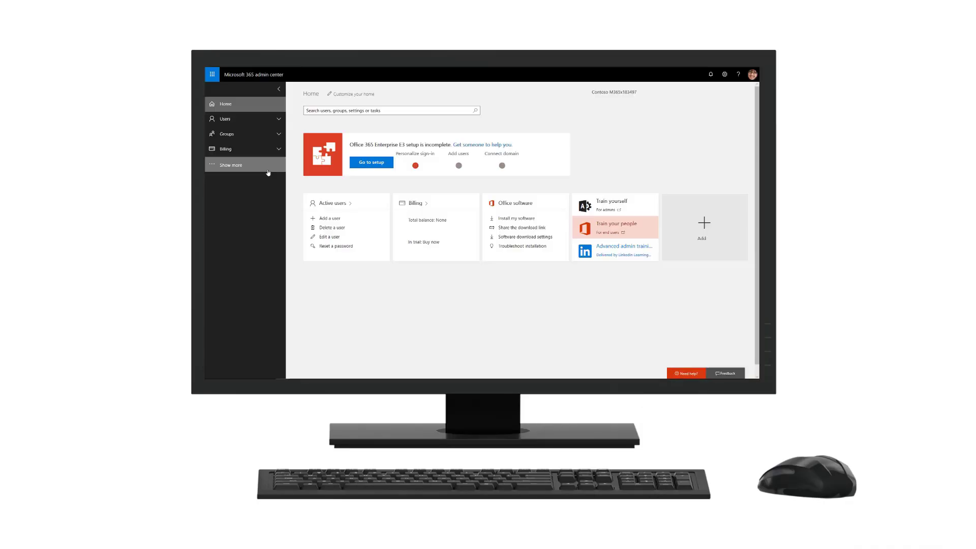
left_click(268, 172)
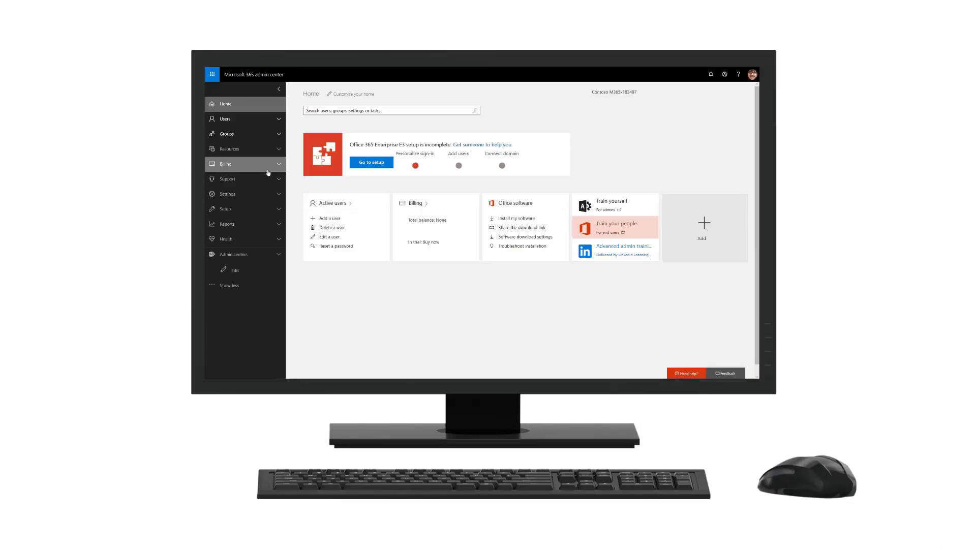
left_click(274, 253)
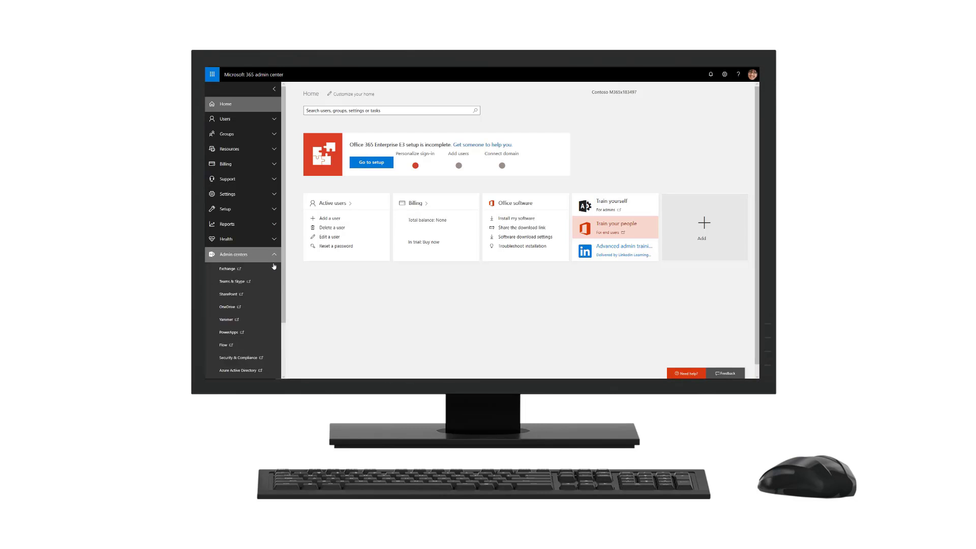
left_click(269, 359)
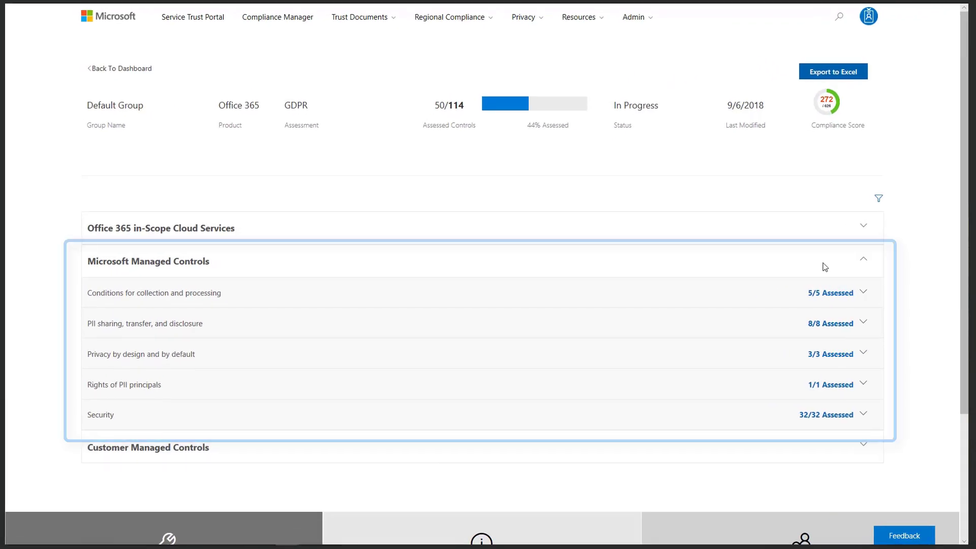
- Show the Security controls and read the full Microsoft implementation details for control 6.10.1
left_click(121, 418)
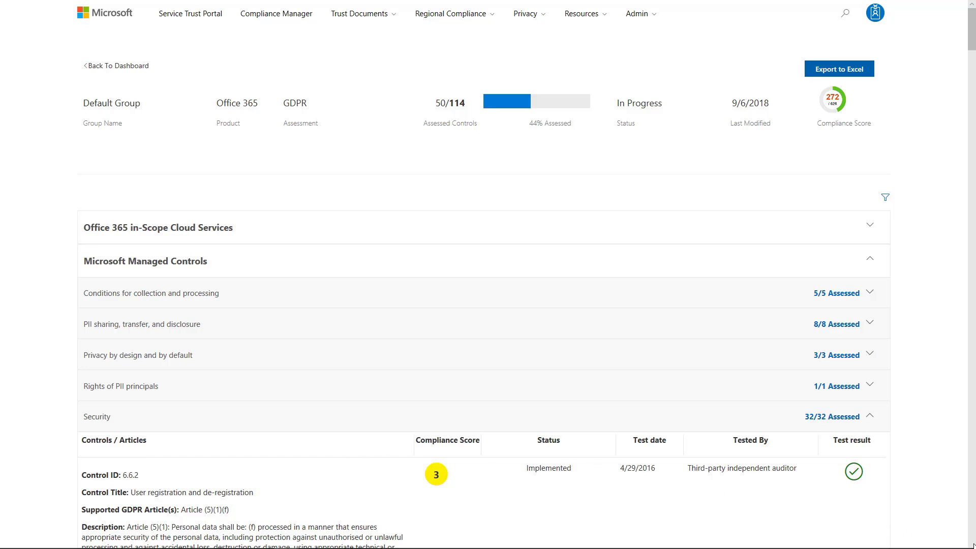
scroll(961, 539, "down", 15)
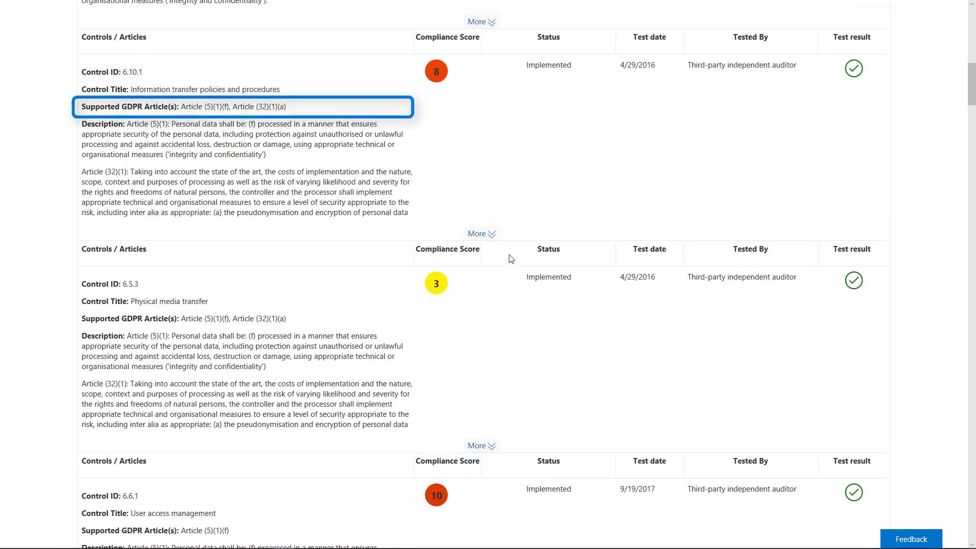
left_click(492, 235)
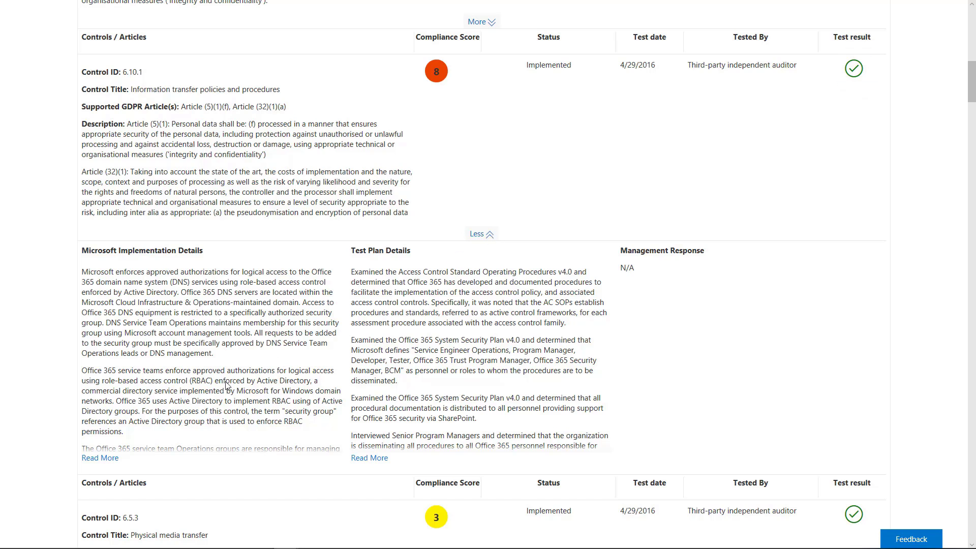
left_click(100, 458)
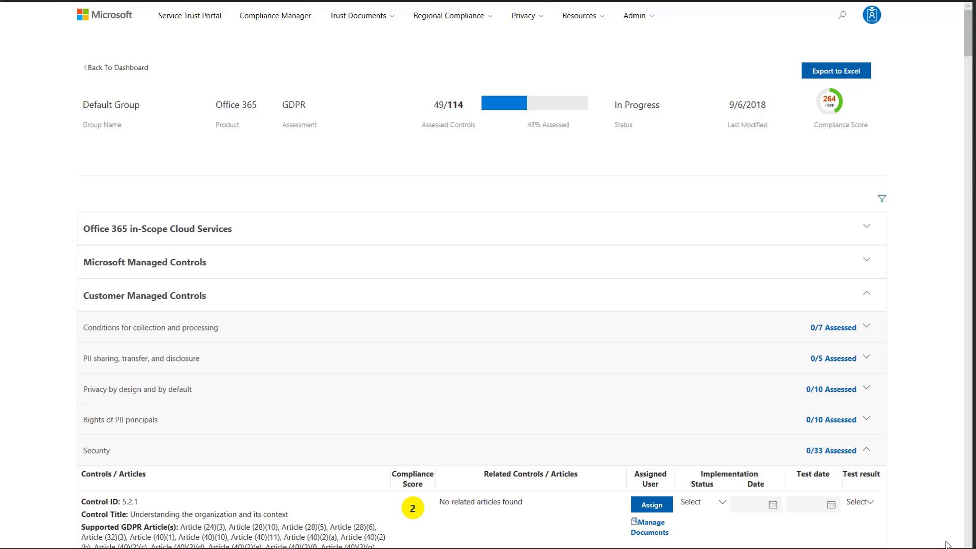
- Expand customer-managed control 6.11.1 and review its full encryption customer actions text
scroll(969, 547, "down", 10)
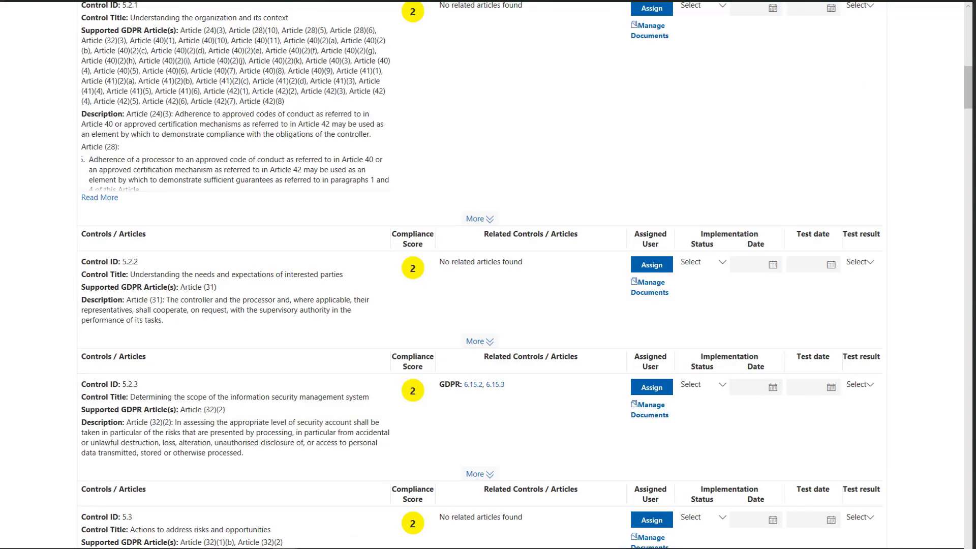
scroll(488, 274, "down", 10)
scroll(488, 274, "down", 6)
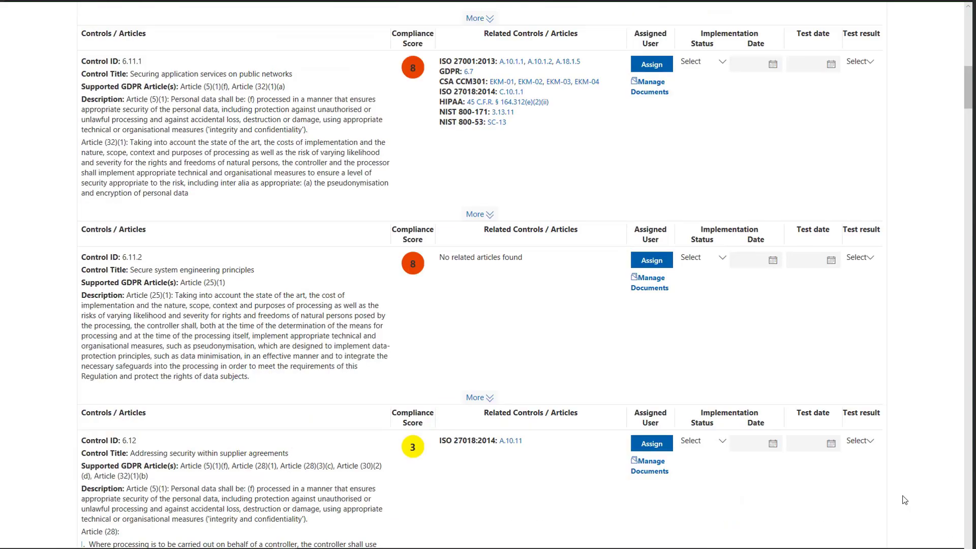
left_click(487, 214)
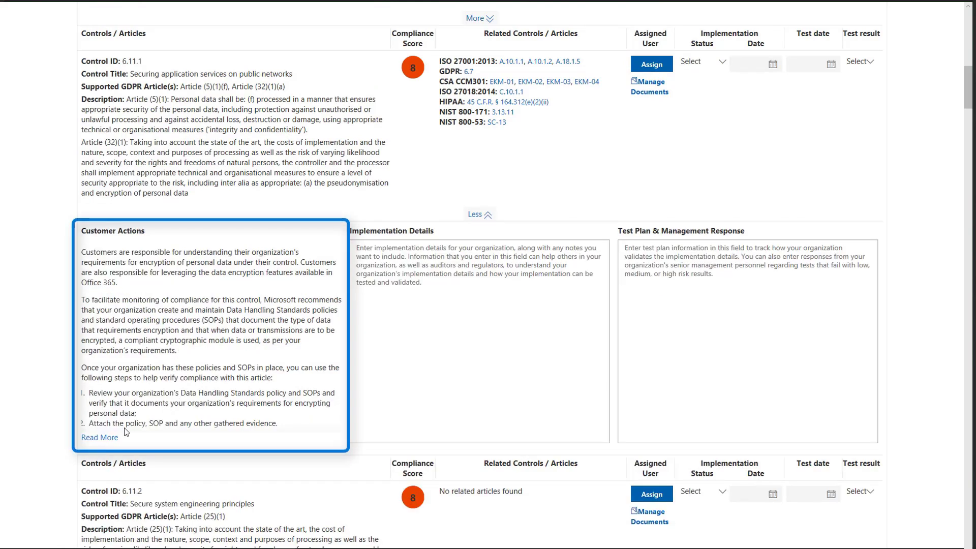
left_click(106, 438)
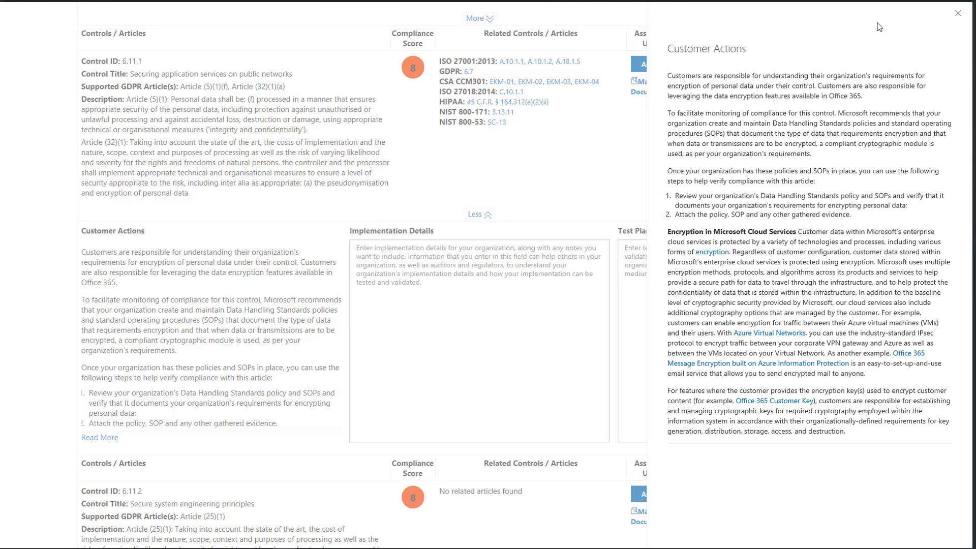
left_click(958, 14)
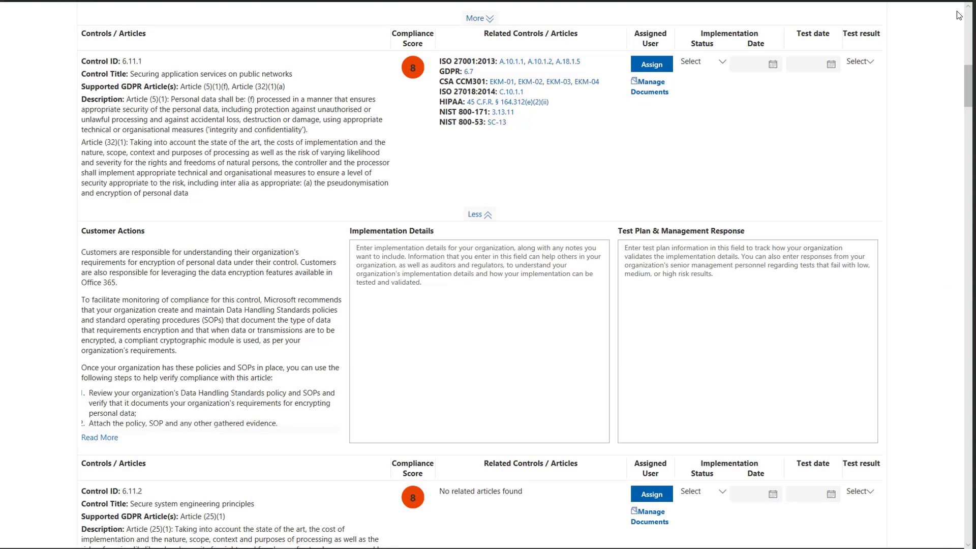
- Assign control 6.11.1 to the searched user with Medium priority and a note asking them to take a look
left_click(663, 69)
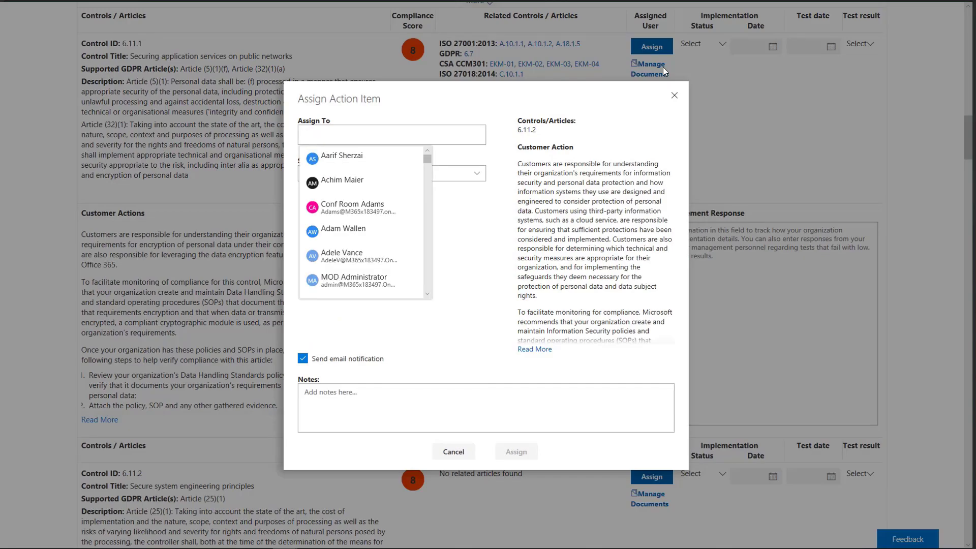
type("A")
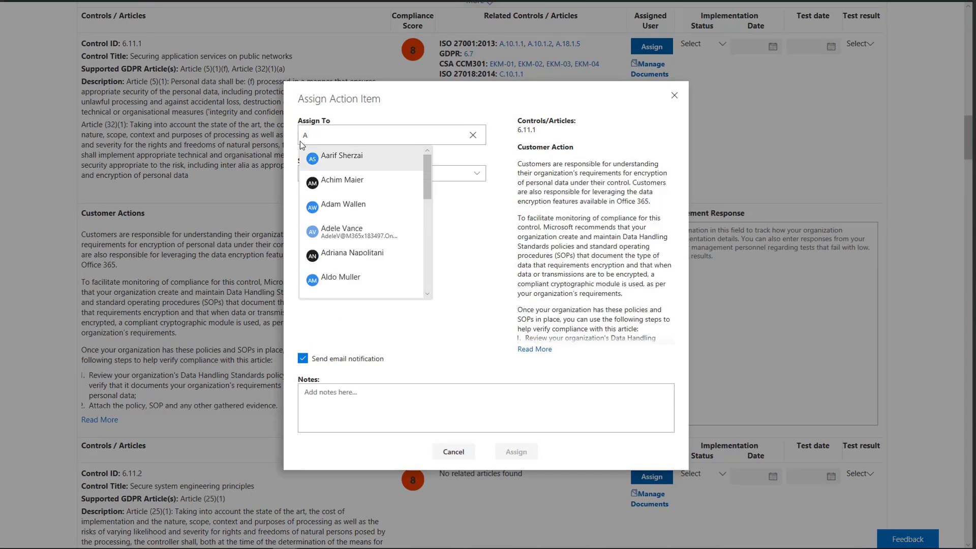
type("llan")
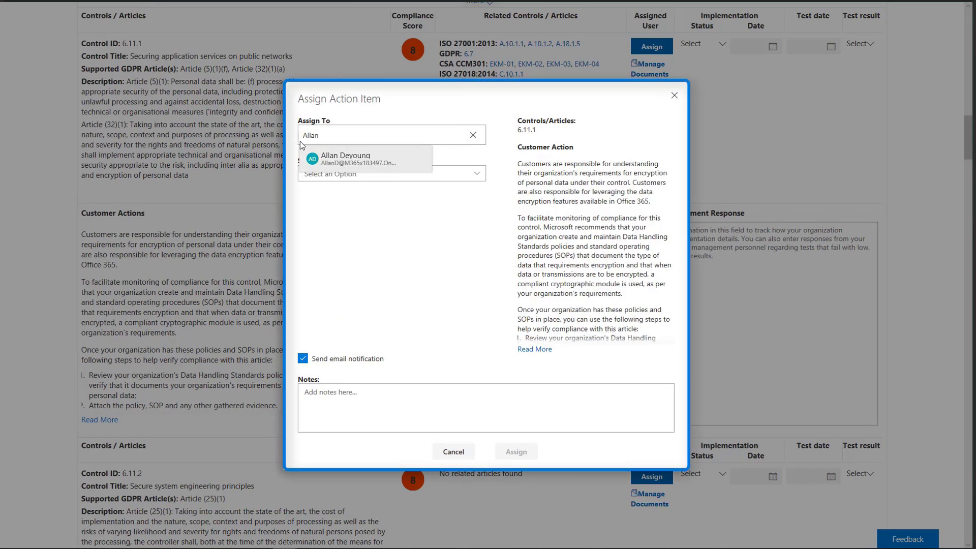
left_click(326, 156)
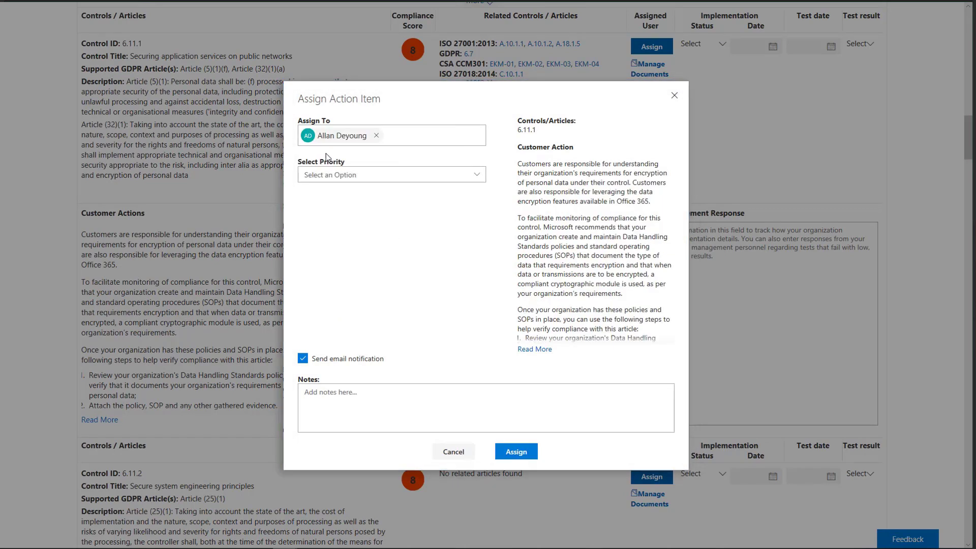
left_click(476, 176)
left_click(477, 210)
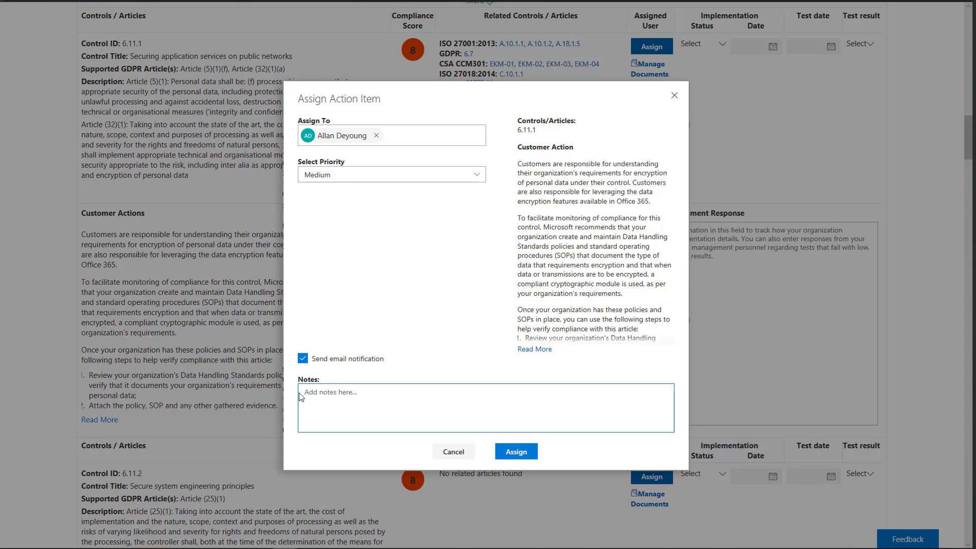
type("Hey, Allan. Can you take a look at this?")
- Confirm the assignment and set control 6.11.1 to Implemented with implementation date 9/10/2018
left_click(511, 453)
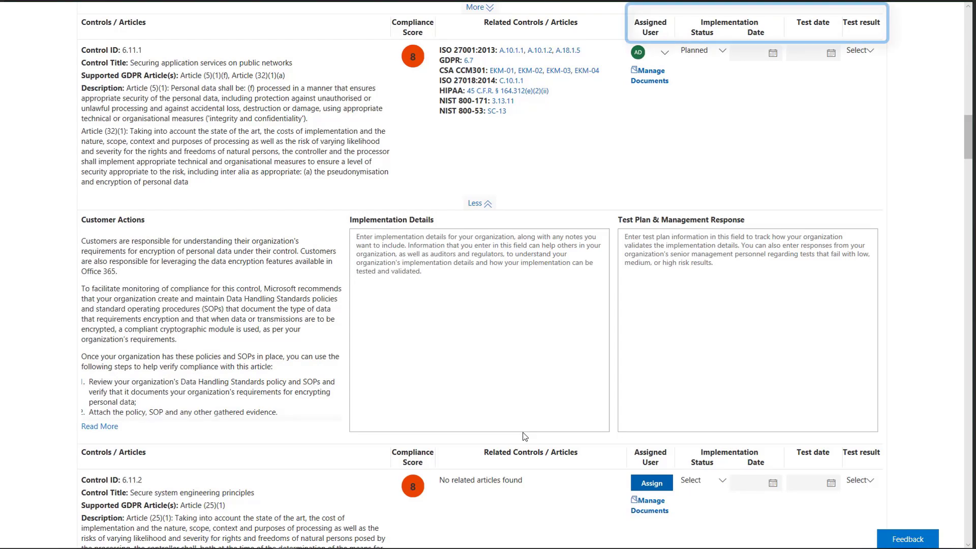
left_click(722, 51)
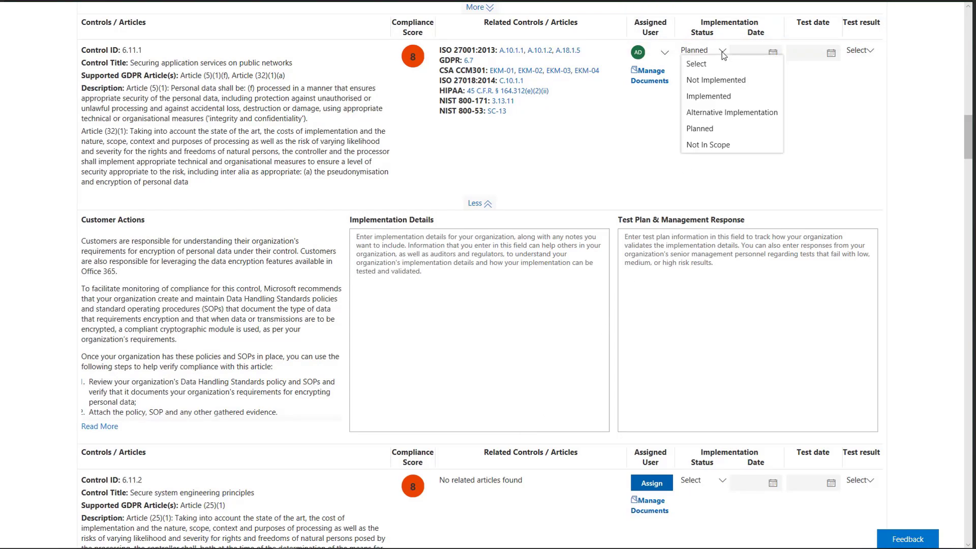
left_click(726, 96)
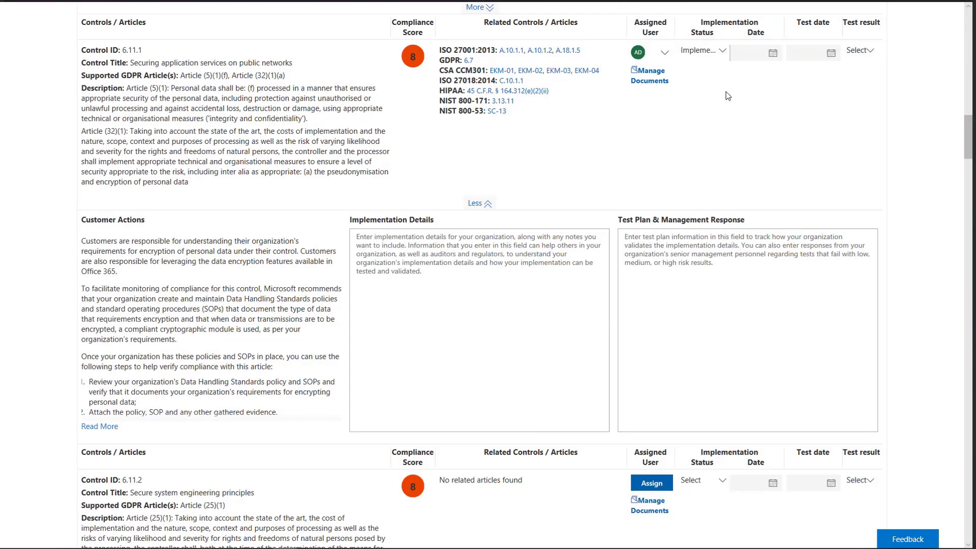
left_click(773, 54)
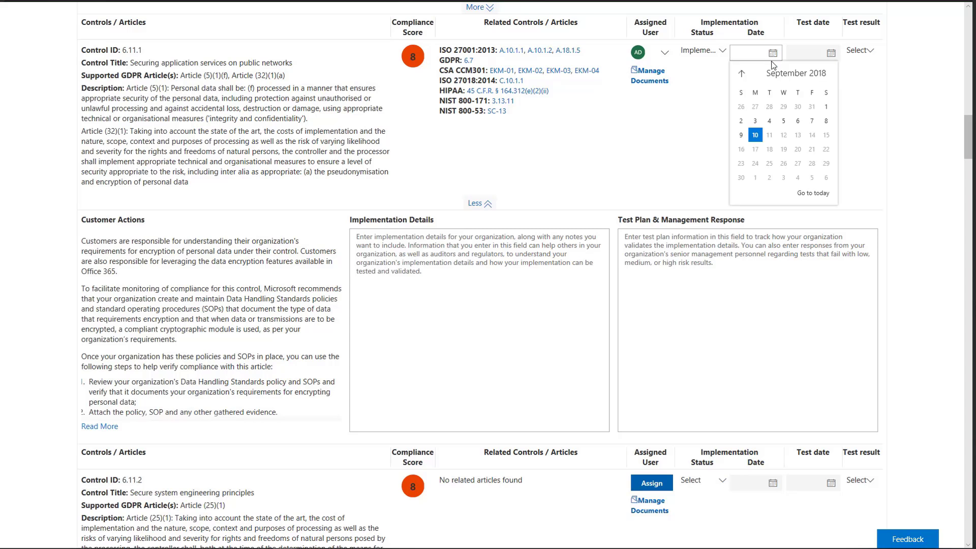
left_click(756, 135)
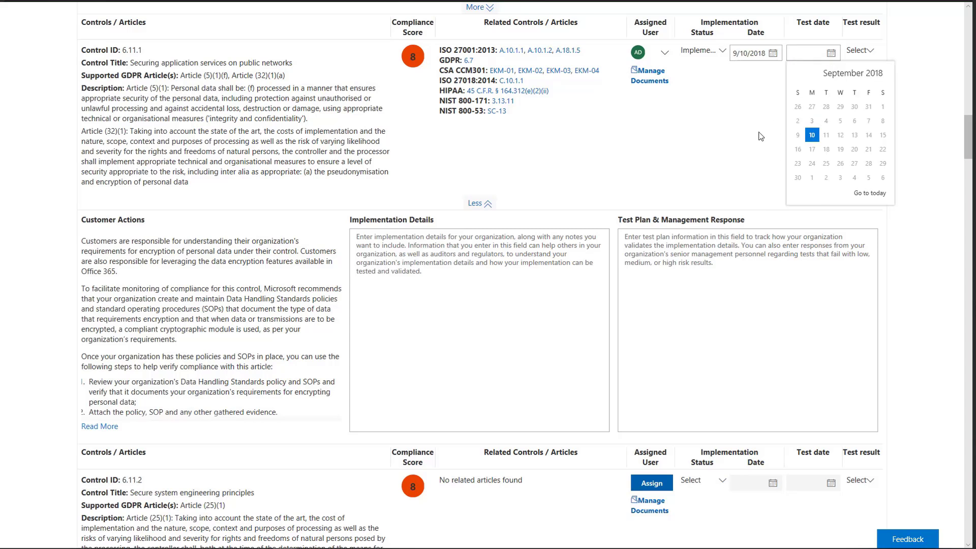
- Set the test date to 9/10/2018 and the test result to Passed
left_click(813, 137)
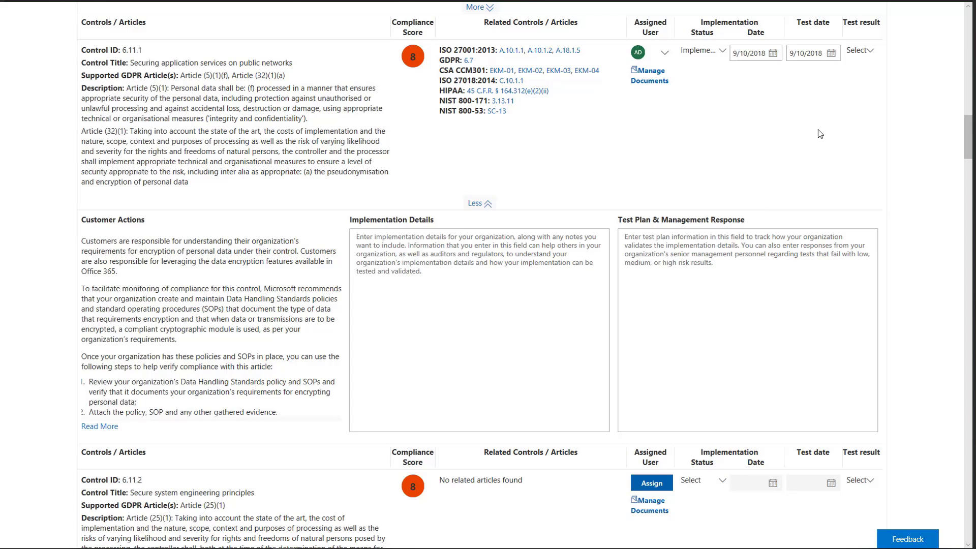
left_click(870, 51)
left_click(877, 96)
- Scroll back to the top of the GDPR assessment and return to the Assessments dashboard
left_click(969, 6)
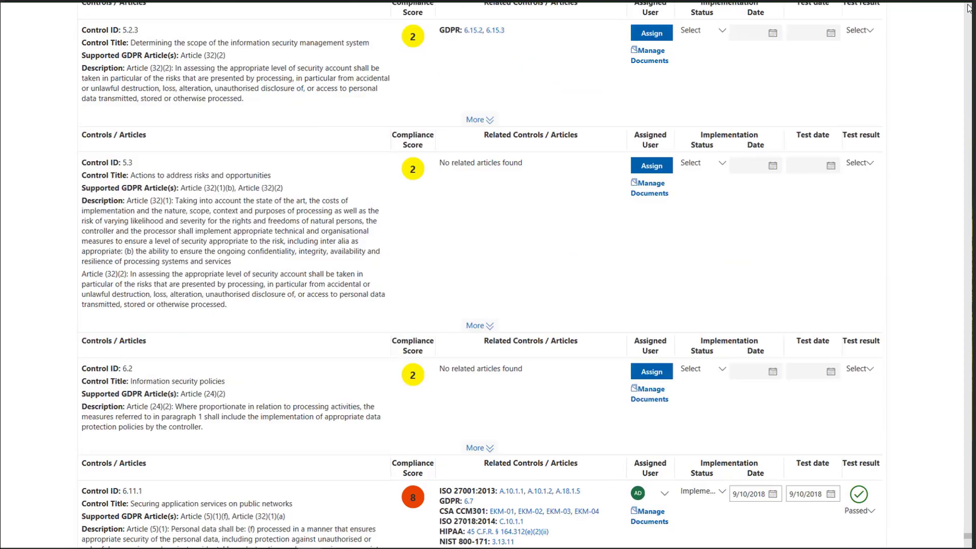
left_click(969, 7)
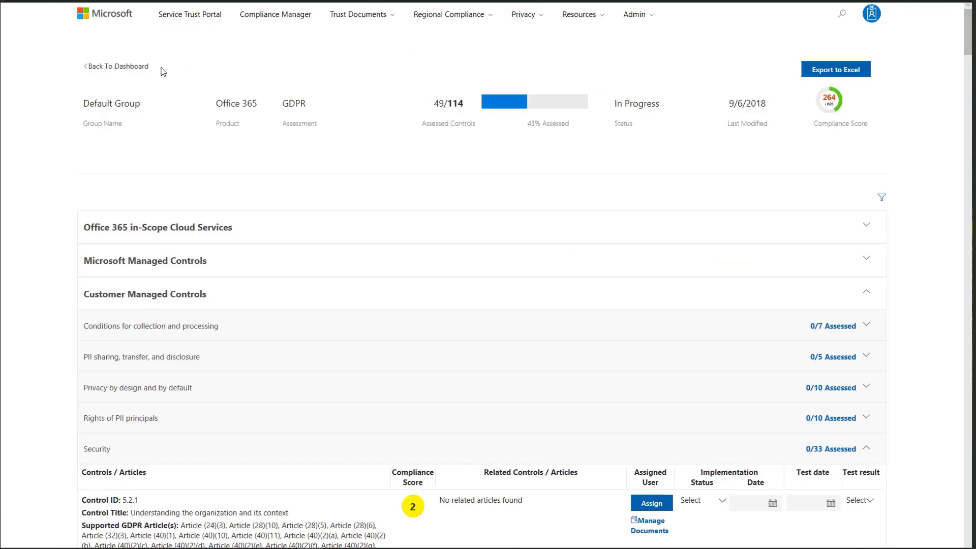
left_click(142, 68)
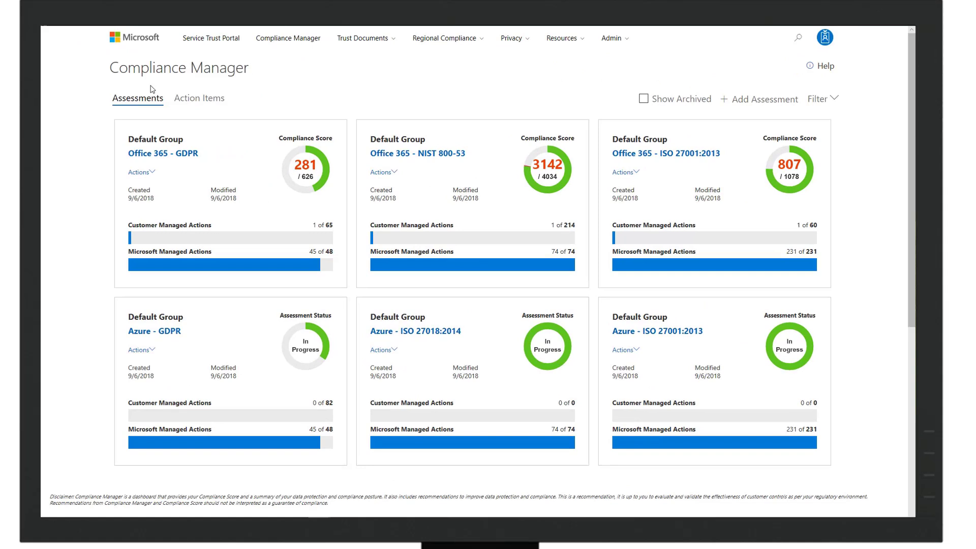
- Export the Office 365 - GDPR assessment to Excel and open GDPR_9_6_2018 (1).xlsx
left_click(121, 167)
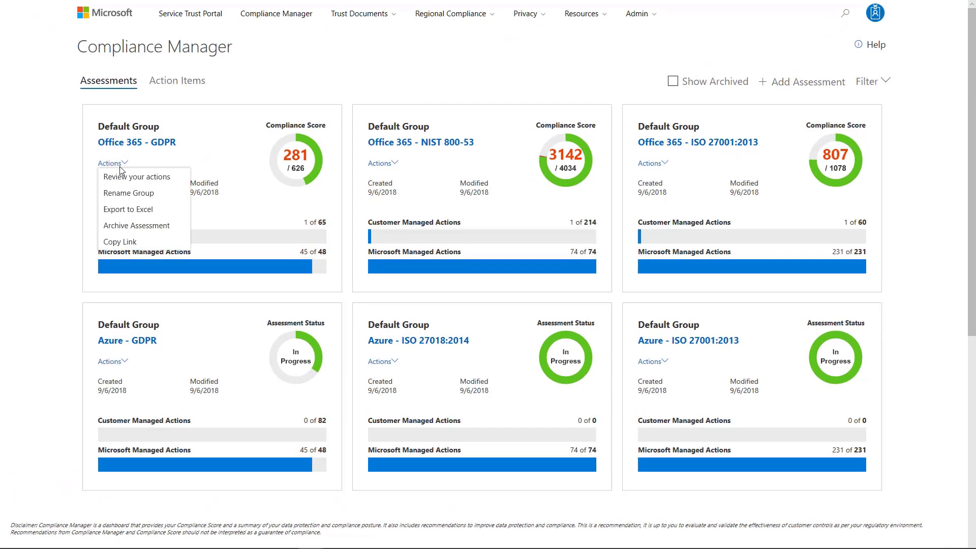
left_click(121, 211)
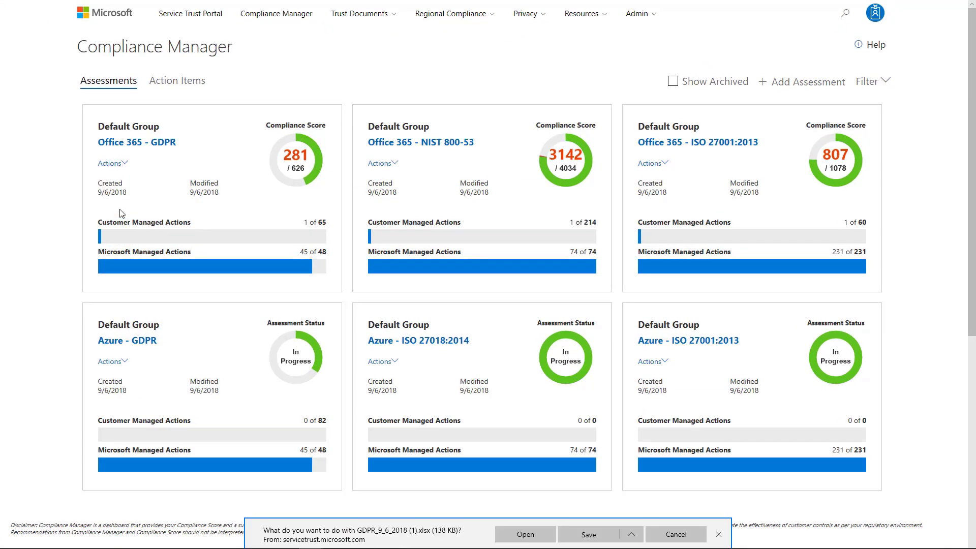
left_click(532, 535)
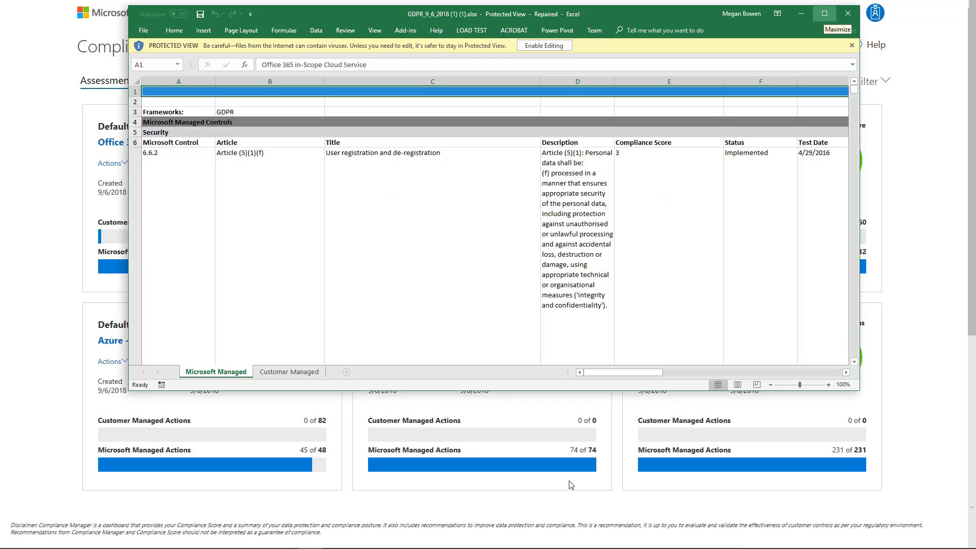
- Maximize Excel and scroll the Customer Managed sheet to control 6.11.1 marked Implemented
left_click(824, 14)
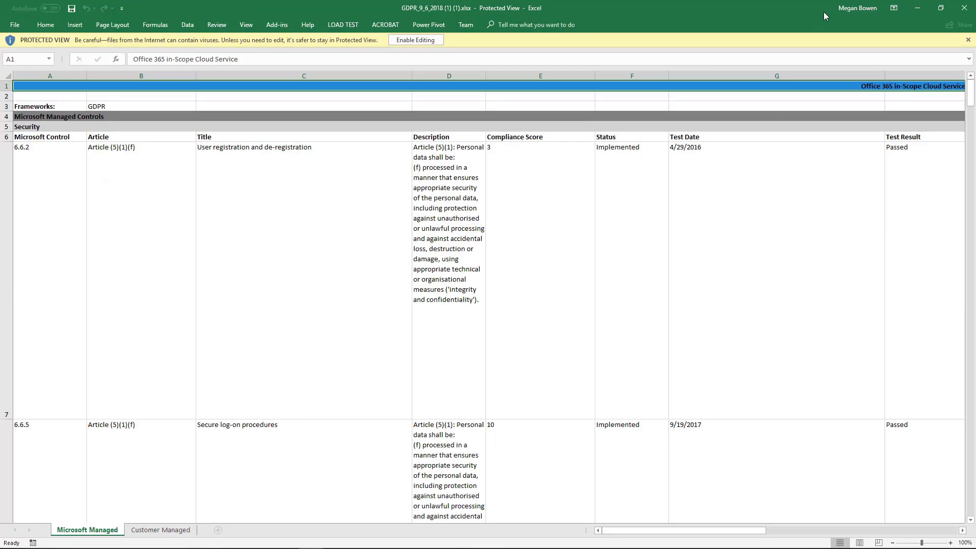
left_click(170, 530)
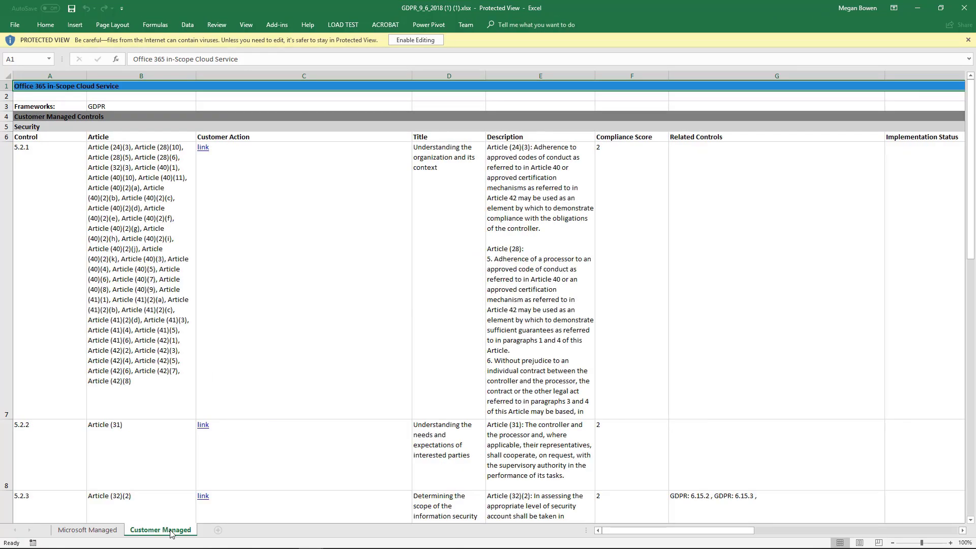
scroll(969, 521, "down", 3)
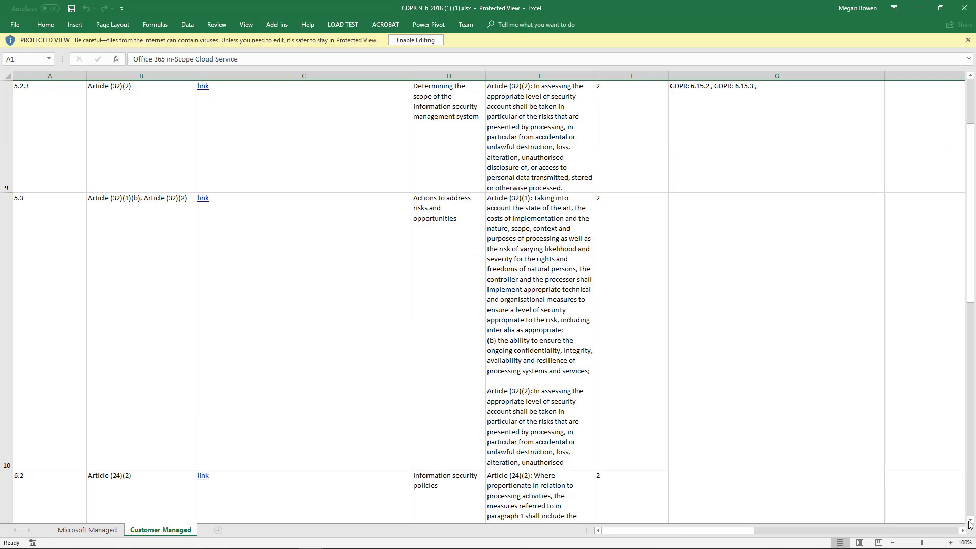
scroll(970, 524, "down", 2)
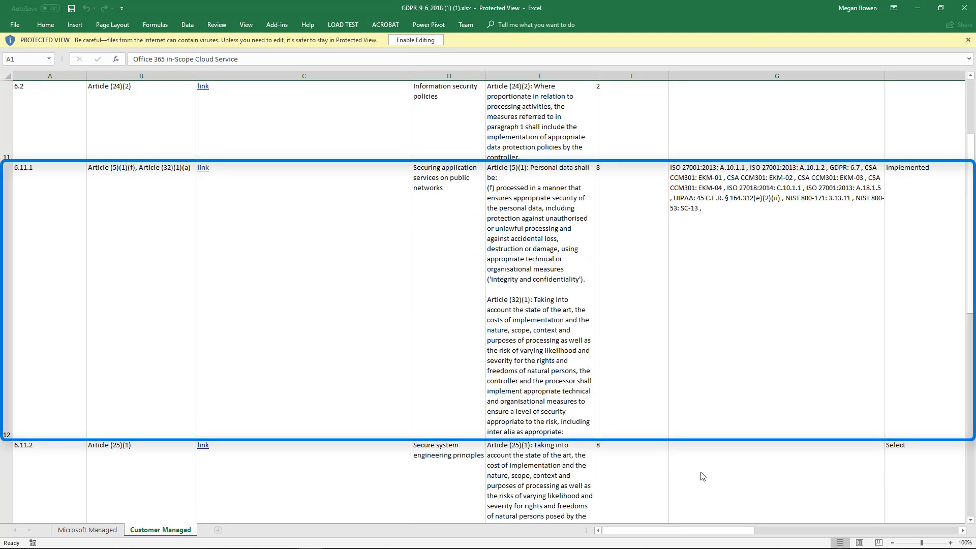